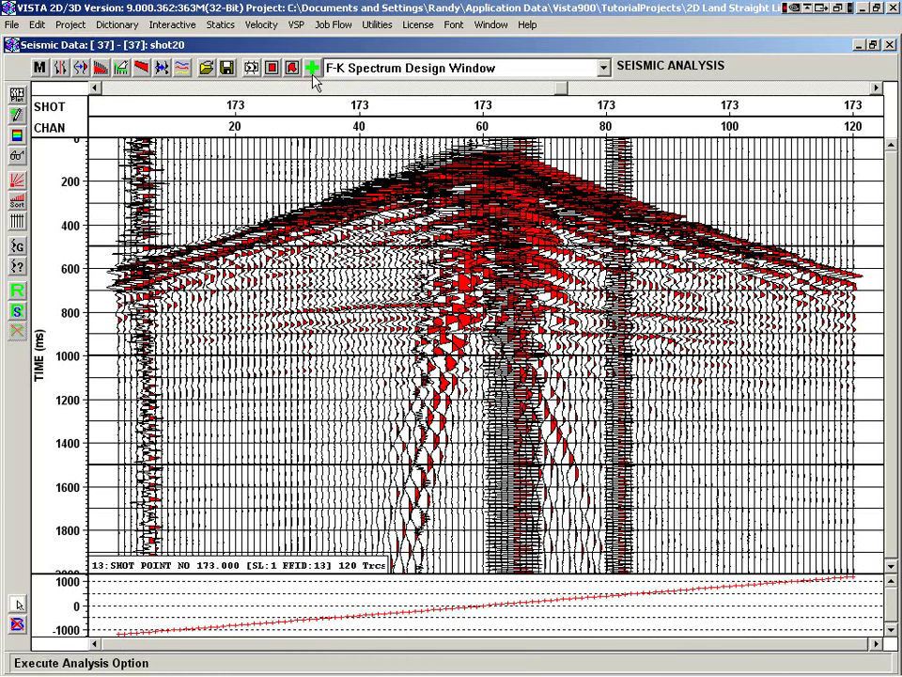
Step: Run the F-K Spectrum Design Window analysis on the displayed shot20 record
left_click(344, 73)
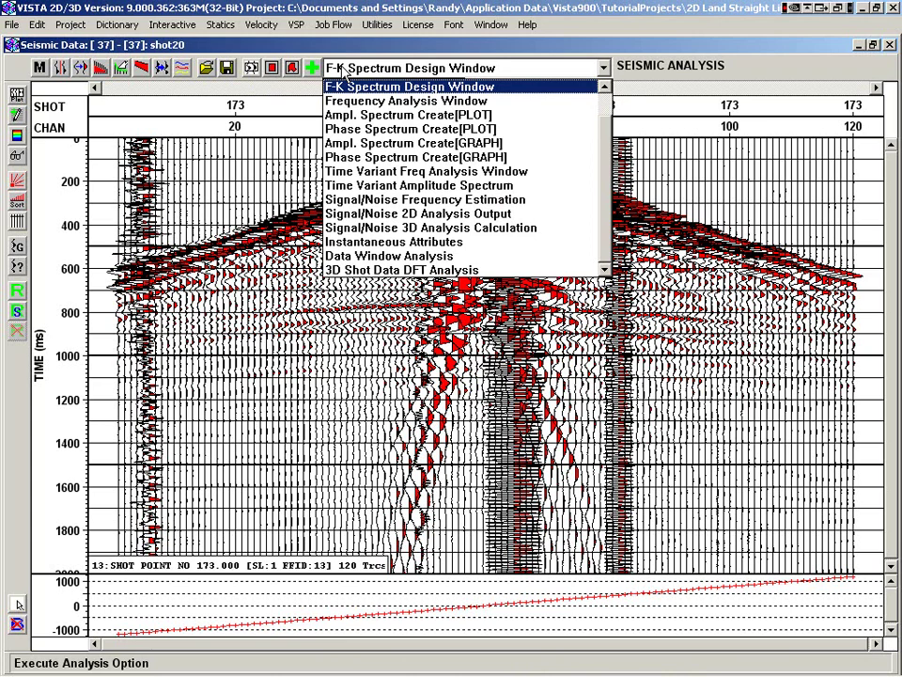
left_click(464, 70)
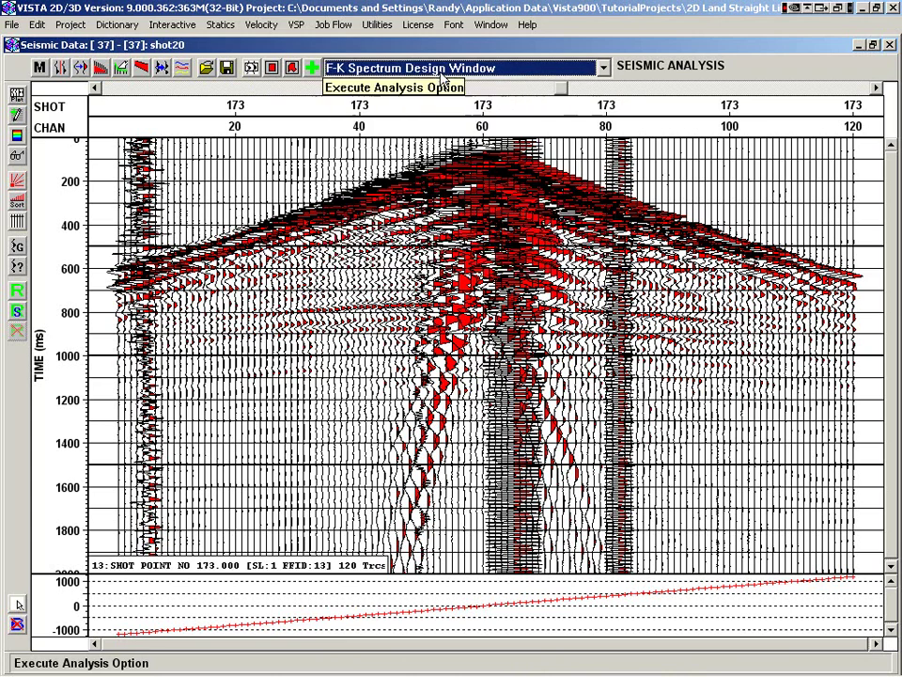
left_click(313, 69)
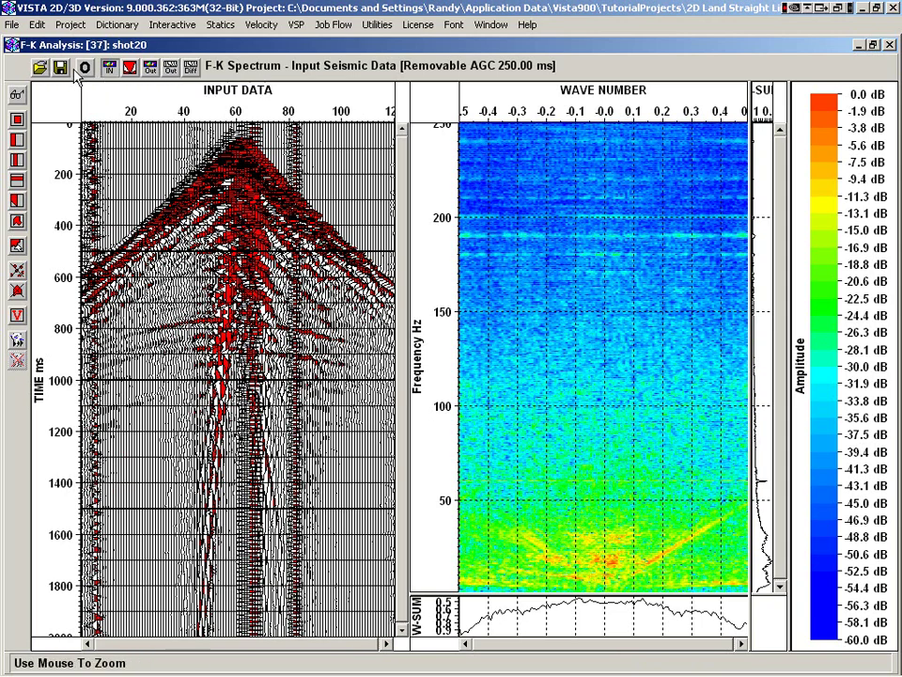
Step: Review the F-K filter design parameters and the filter, output spectrum, filtered seismic and difference displays before any reject zone is defined
left_click(83, 68)
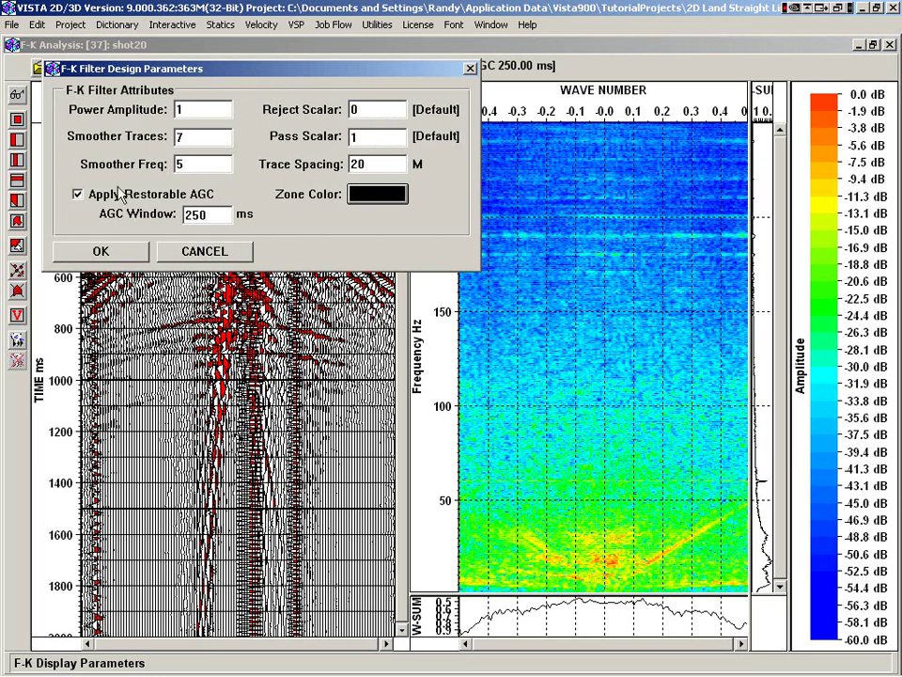
left_click(203, 251)
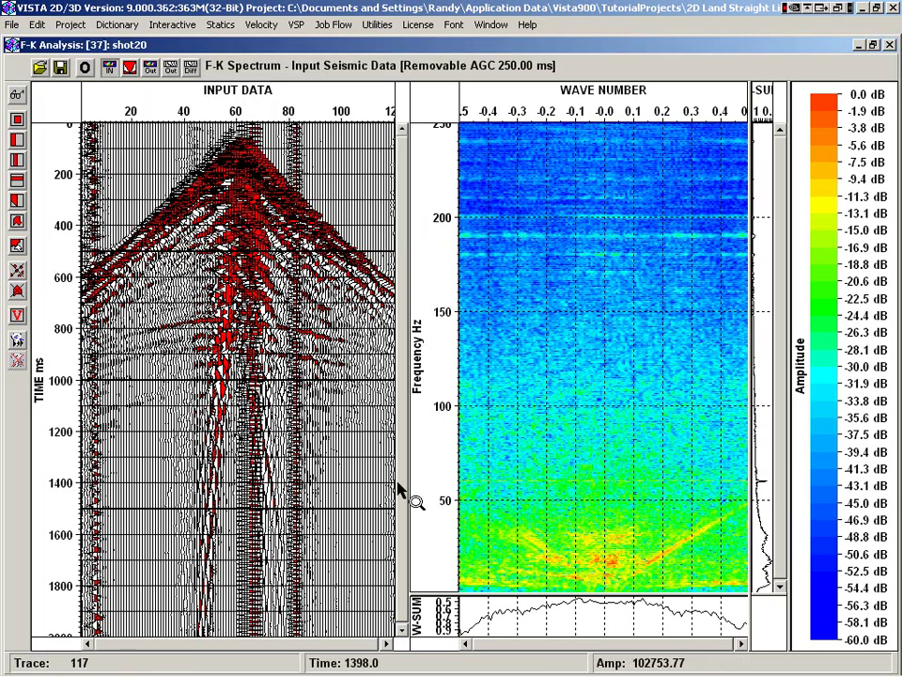
left_click(125, 71)
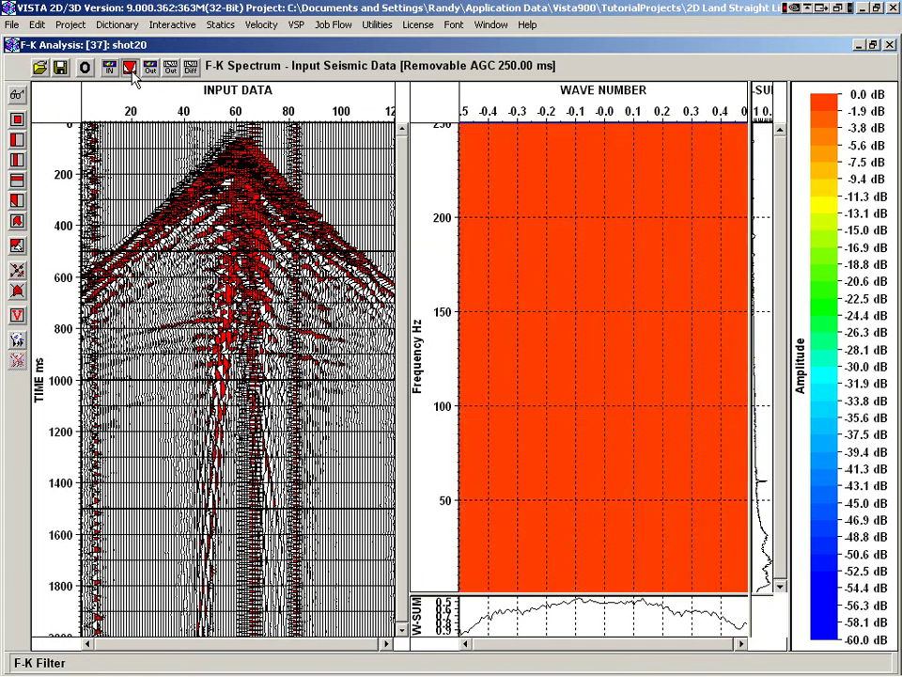
left_click(113, 71)
left_click(152, 71)
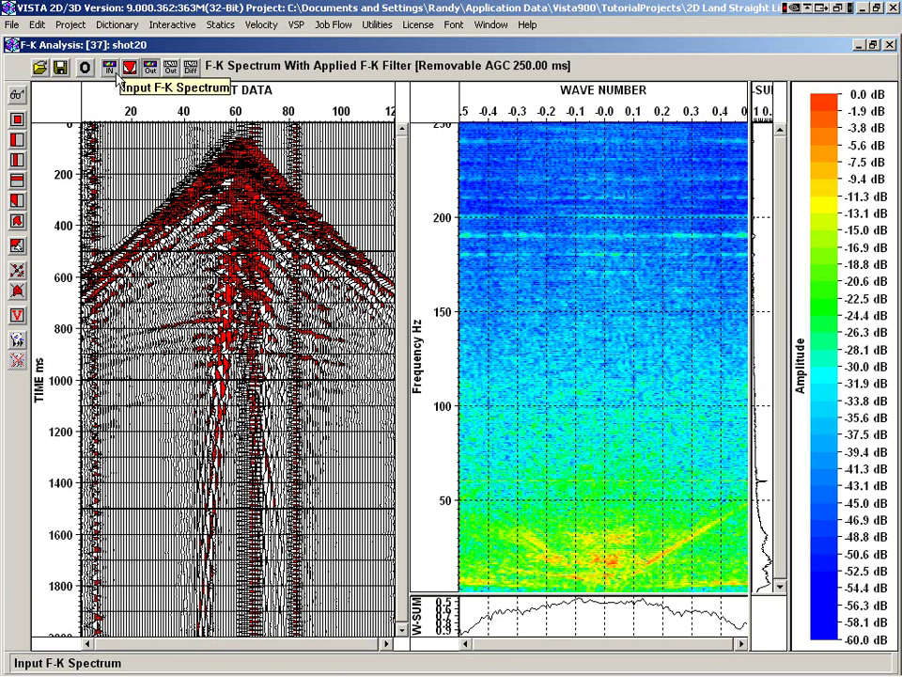
left_click(171, 71)
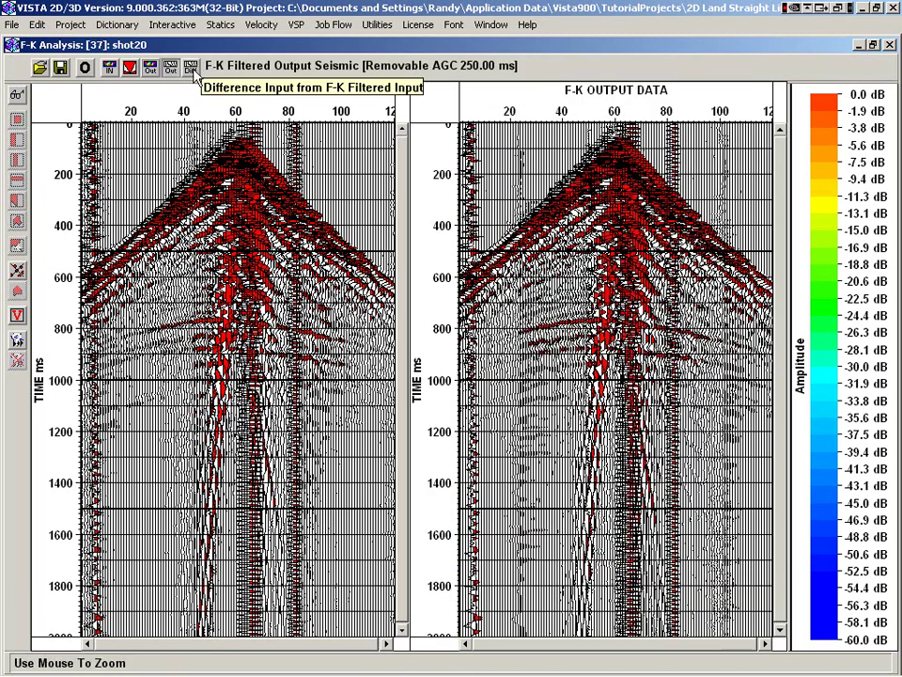
left_click(191, 69)
left_click(113, 70)
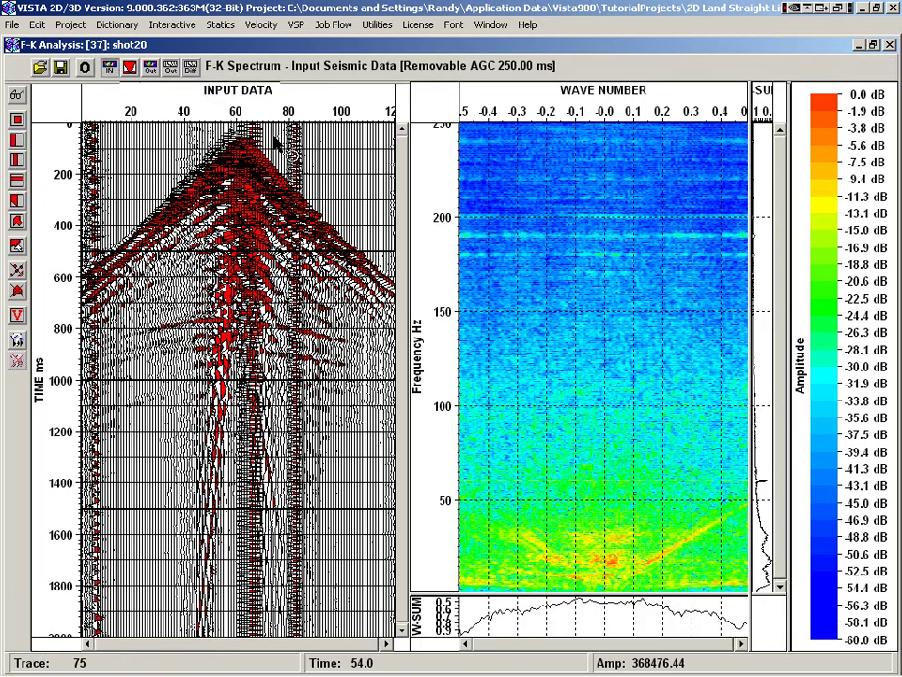
Step: Define a narrow horizontal box rejection zone across all wave numbers around the 60 Hz noise line in the F-K spectrum
left_click_drag(441, 364, 447, 592)
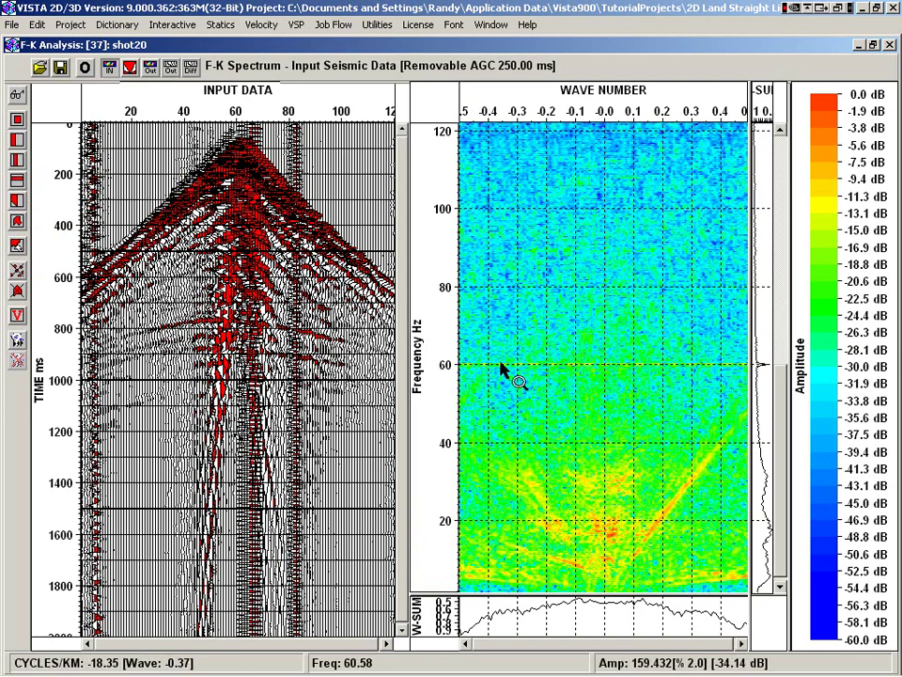
left_click(23, 186)
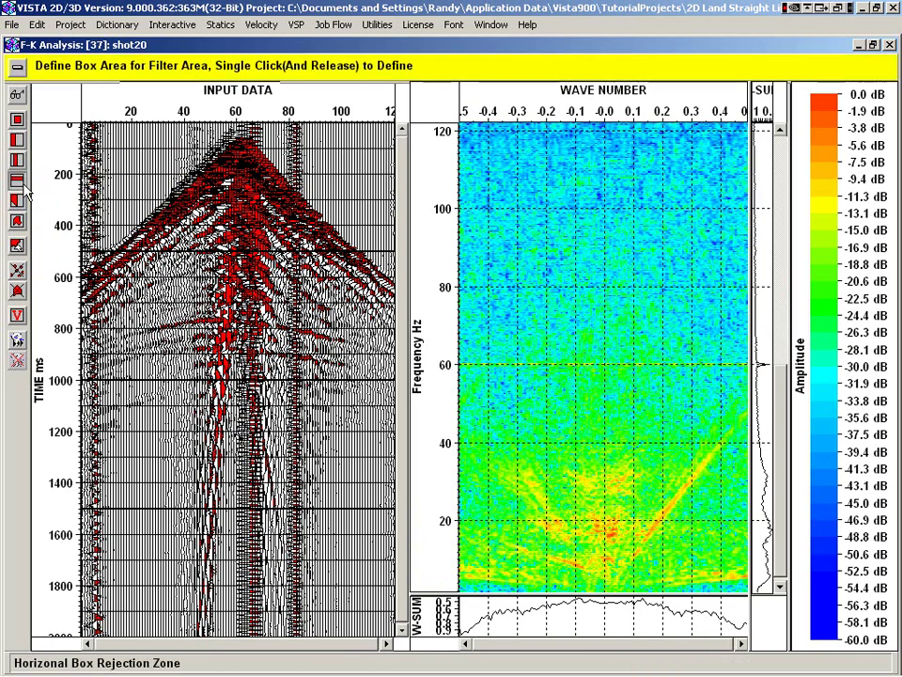
left_click(594, 362)
left_click(594, 374)
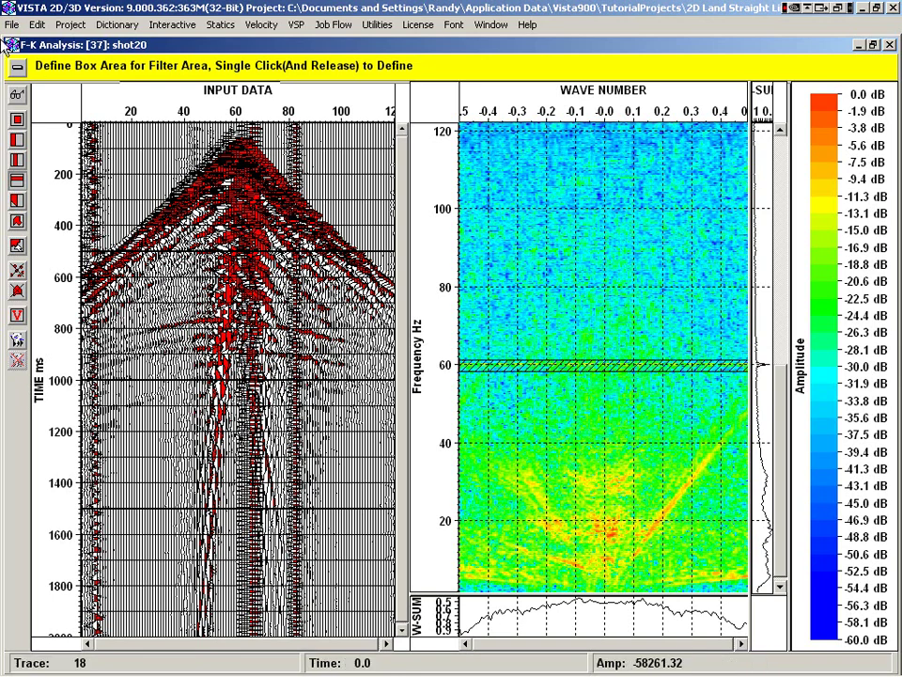
left_click(18, 71)
Step: Check the 60 Hz reject zone in the filter, output spectrum, filtered seismic and input-minus-filtered difference displays
left_click(129, 68)
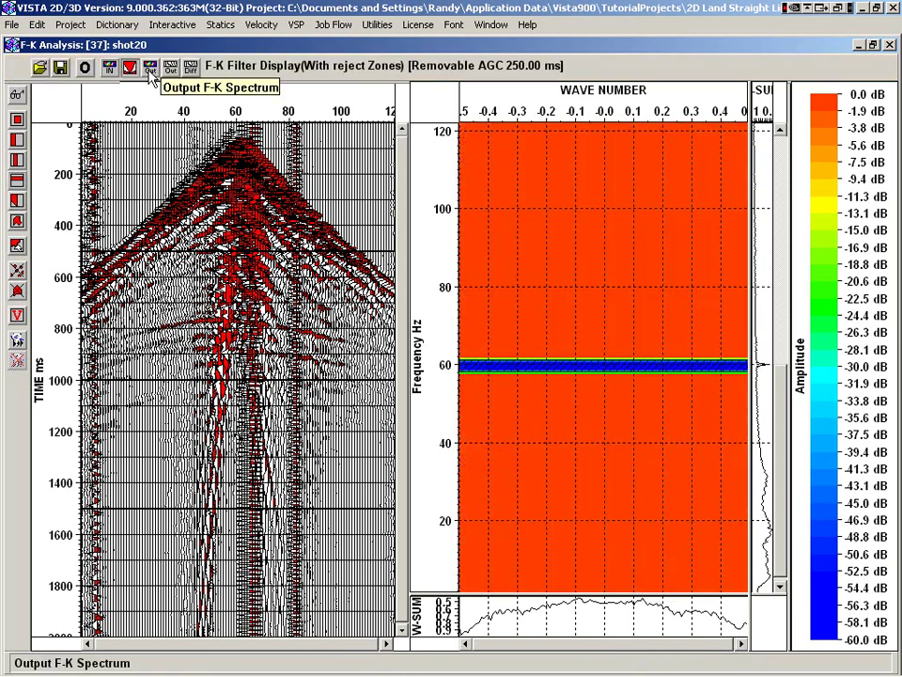
left_click(150, 70)
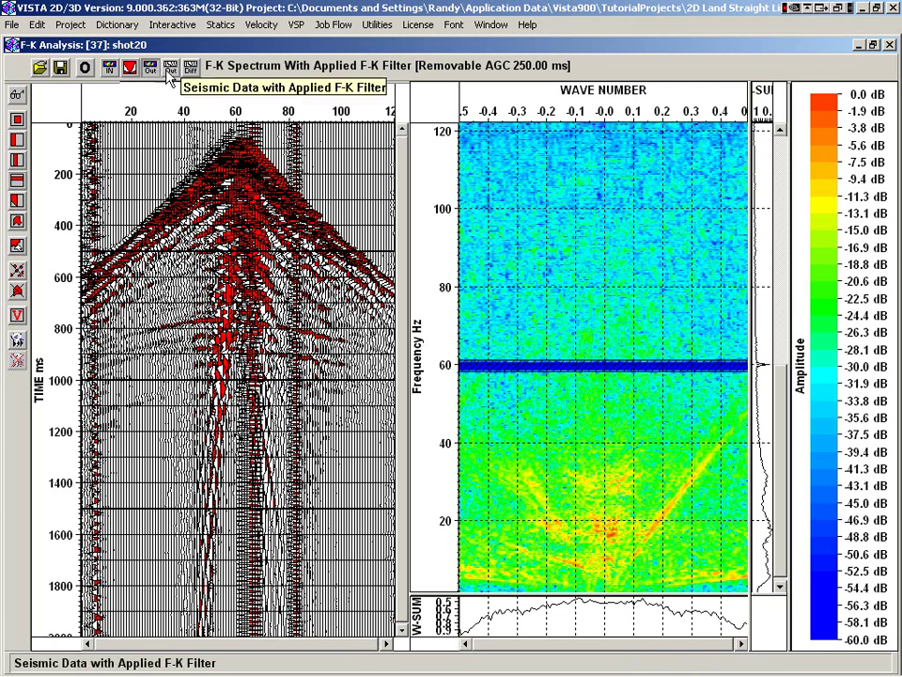
left_click(170, 70)
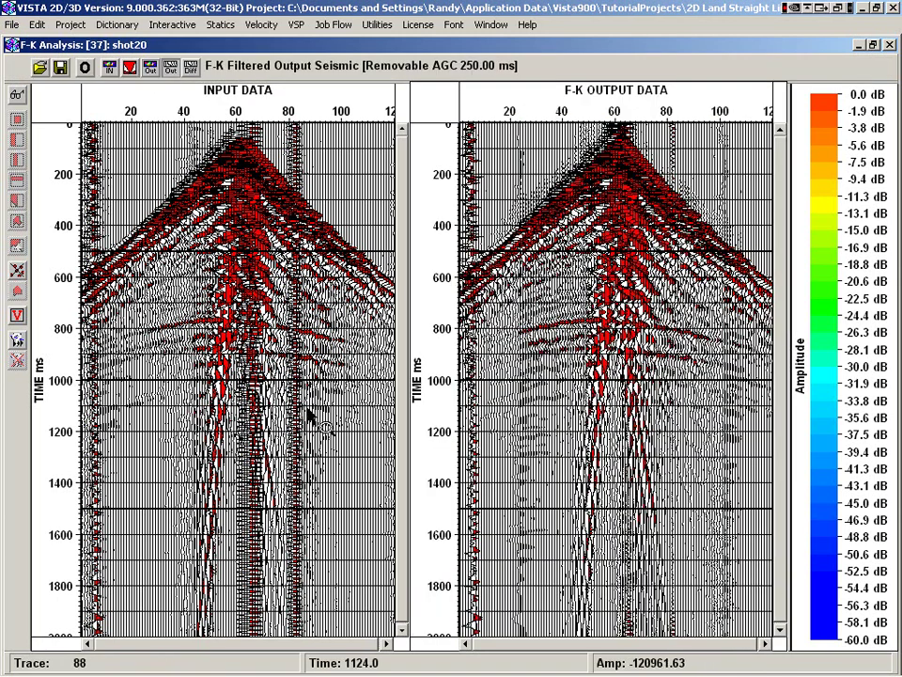
left_click(190, 68)
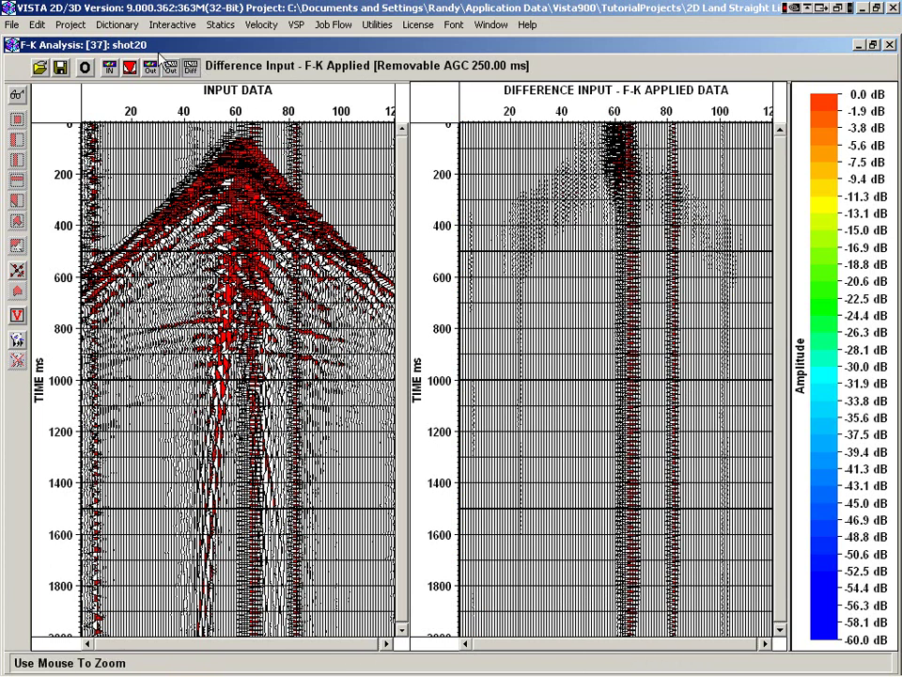
Step: Return to the input F-K spectrum and delete all currently defined F-K filter areas
left_click(110, 67)
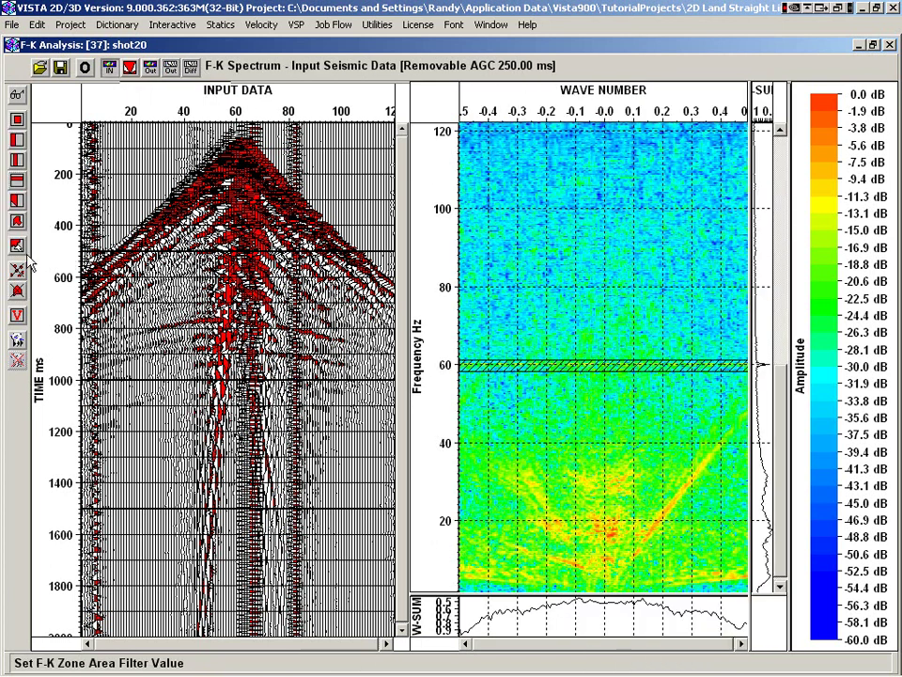
left_click(17, 288)
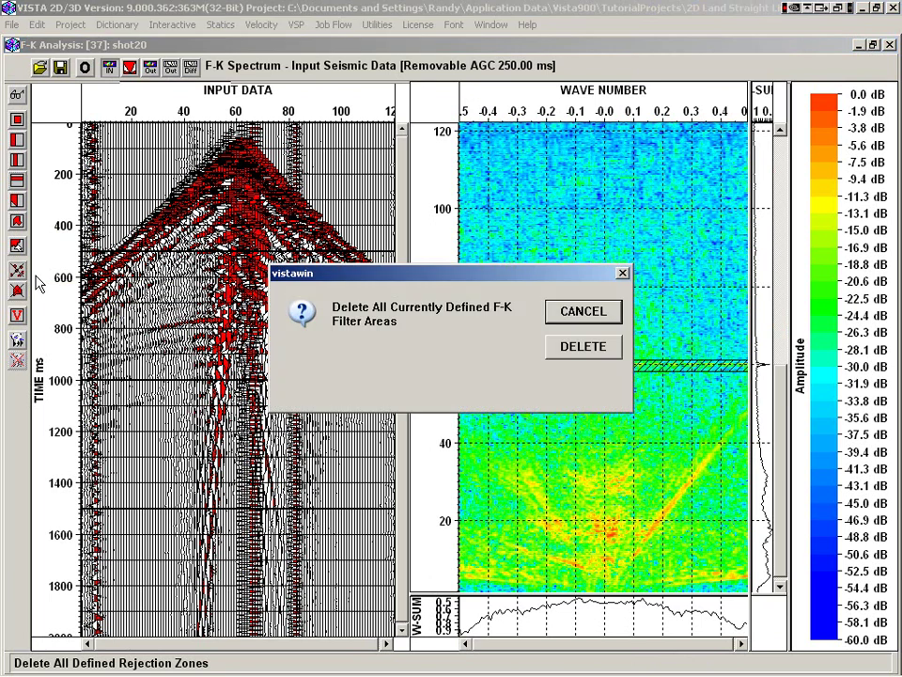
left_click(584, 347)
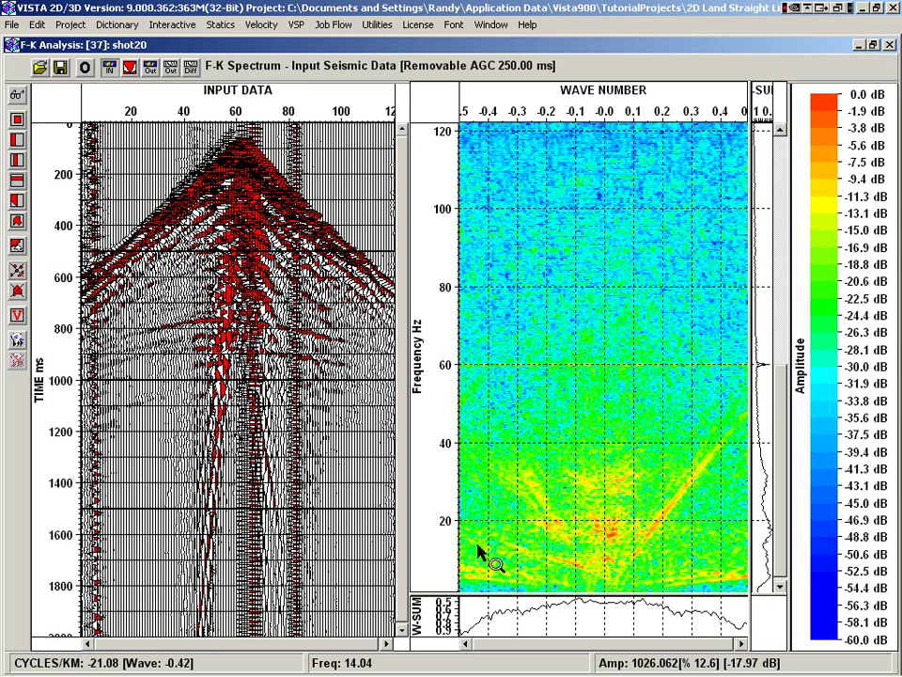
Step: Measure the velocities of the steep positive-wave-number event and the shallow negative-wave-number event in the F-K spectrum, and clear the velocity lines
left_click(17, 342)
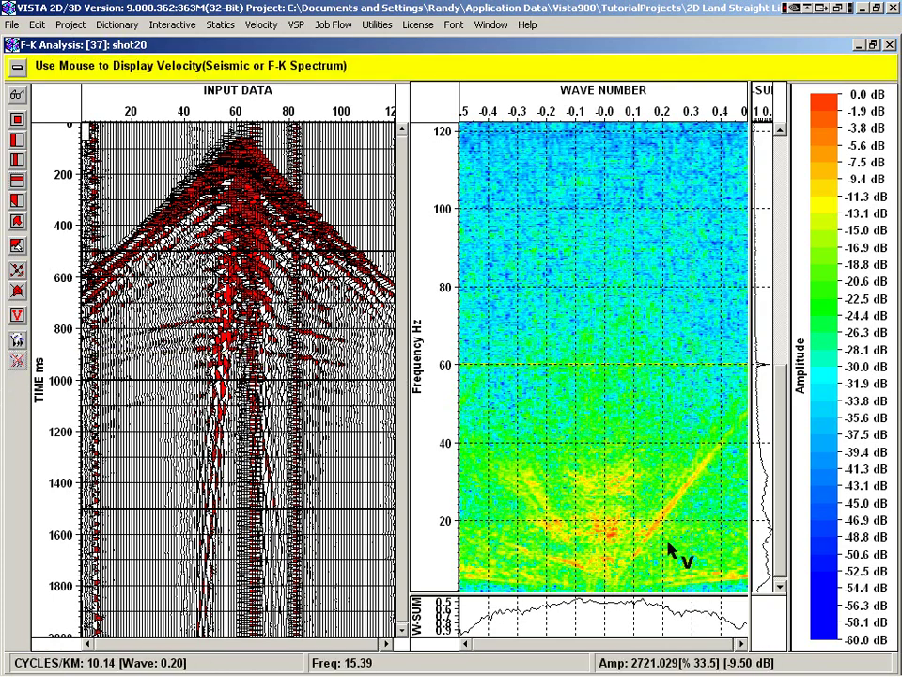
left_click_drag(646, 541, 701, 470)
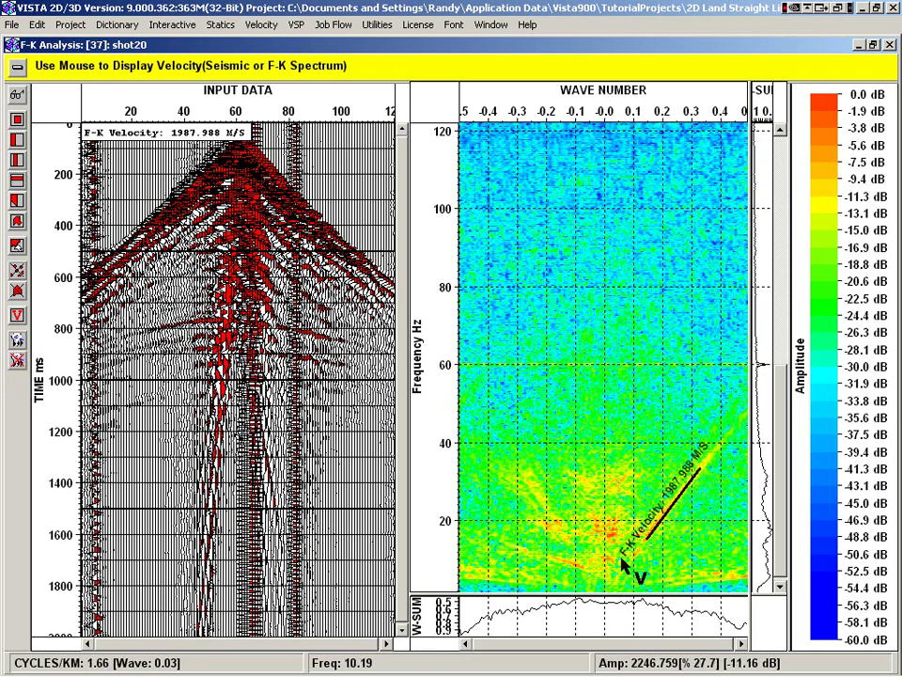
left_click_drag(522, 546, 606, 576)
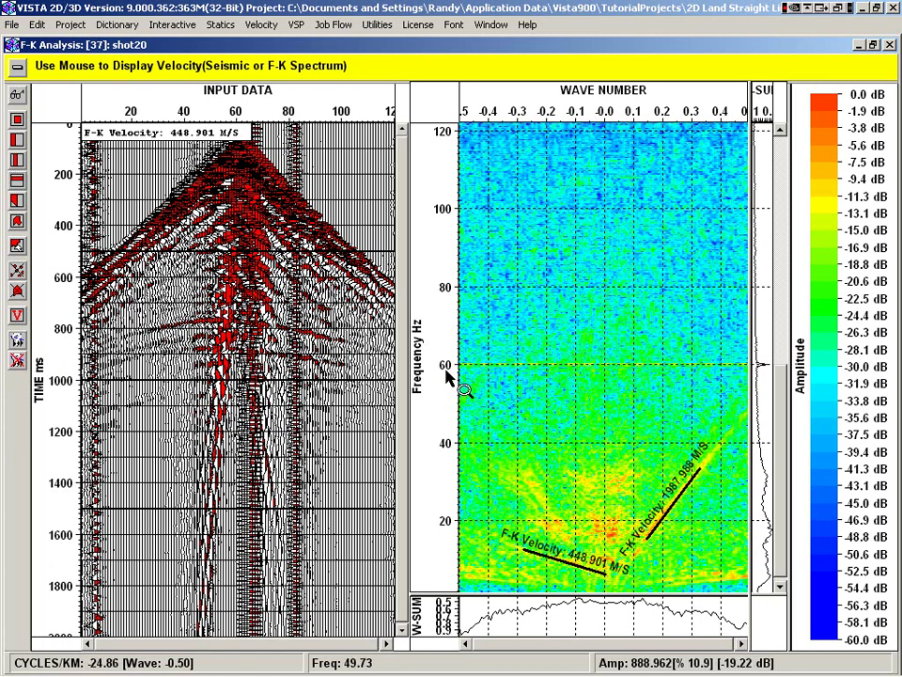
left_click_drag(465, 371, 435, 589)
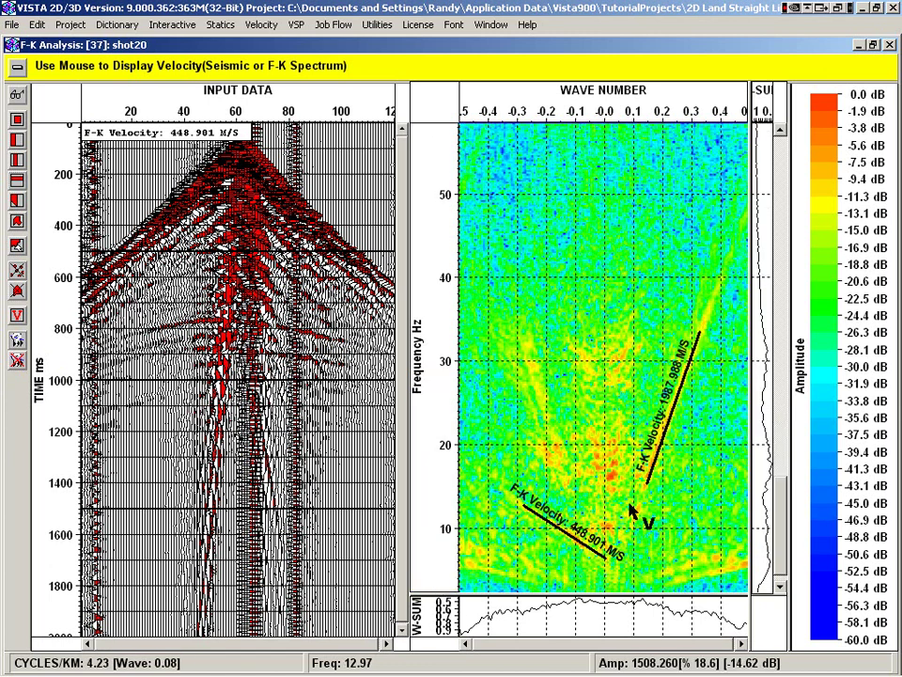
left_click(16, 362)
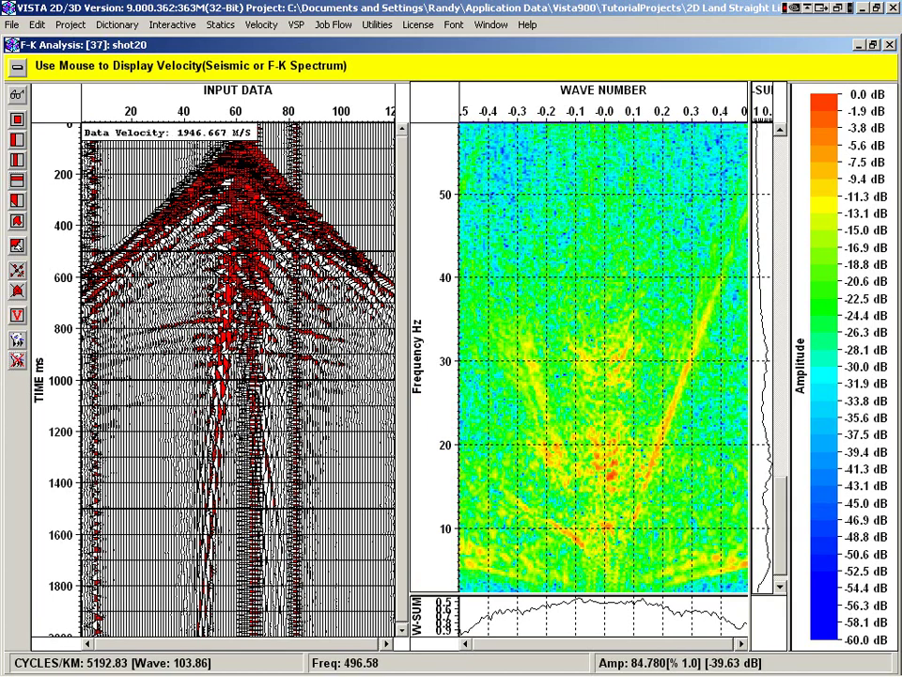
Step: Measure the velocities of the first arrivals on both flanks and the steep central noise in the input data, clearing the velocity lines
left_click_drag(243, 150, 381, 273)
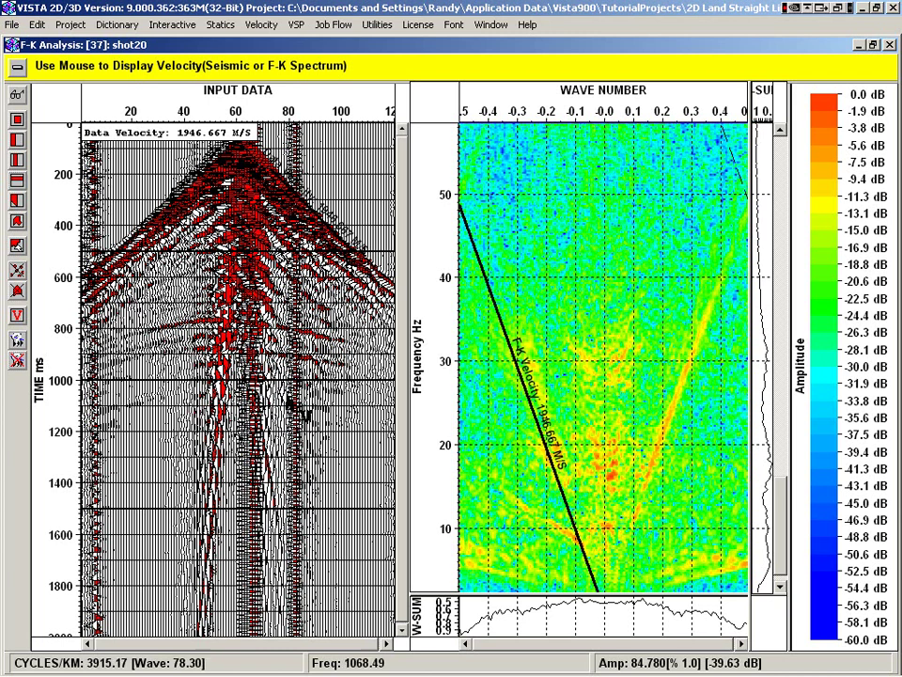
left_click_drag(215, 425, 237, 441)
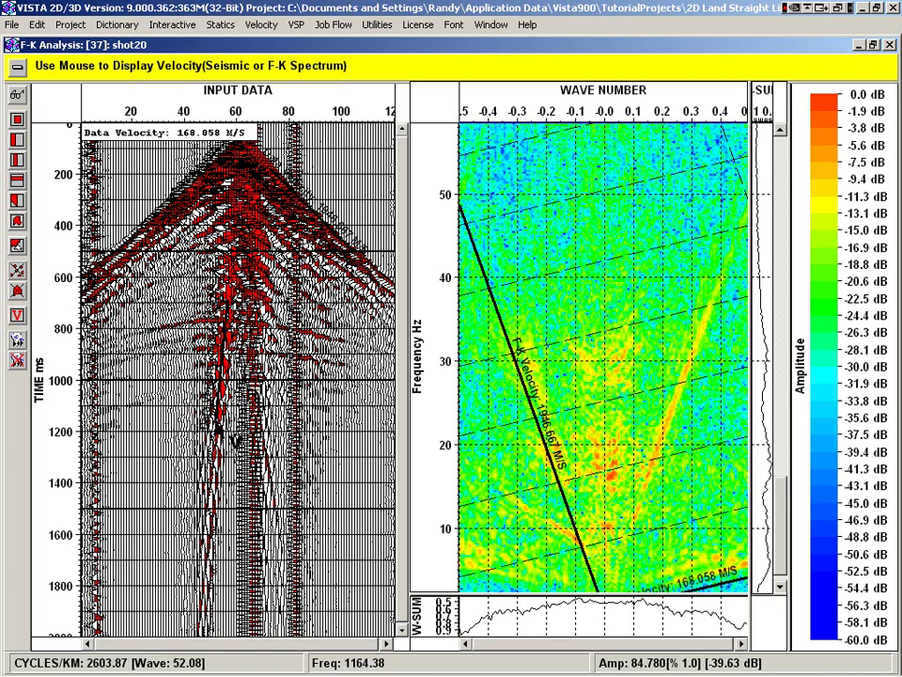
left_click(429, 412)
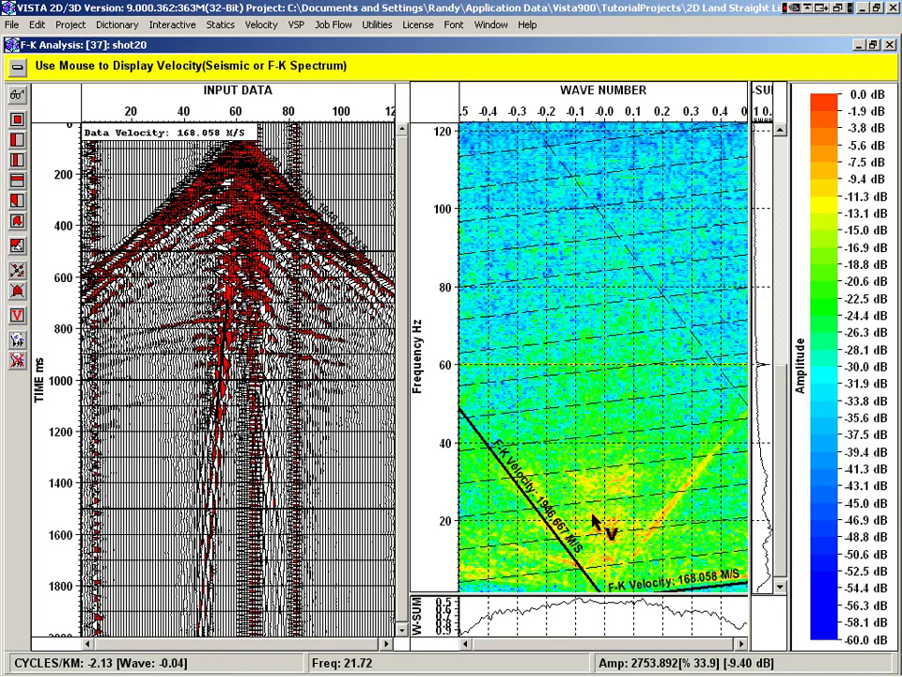
left_click(18, 359)
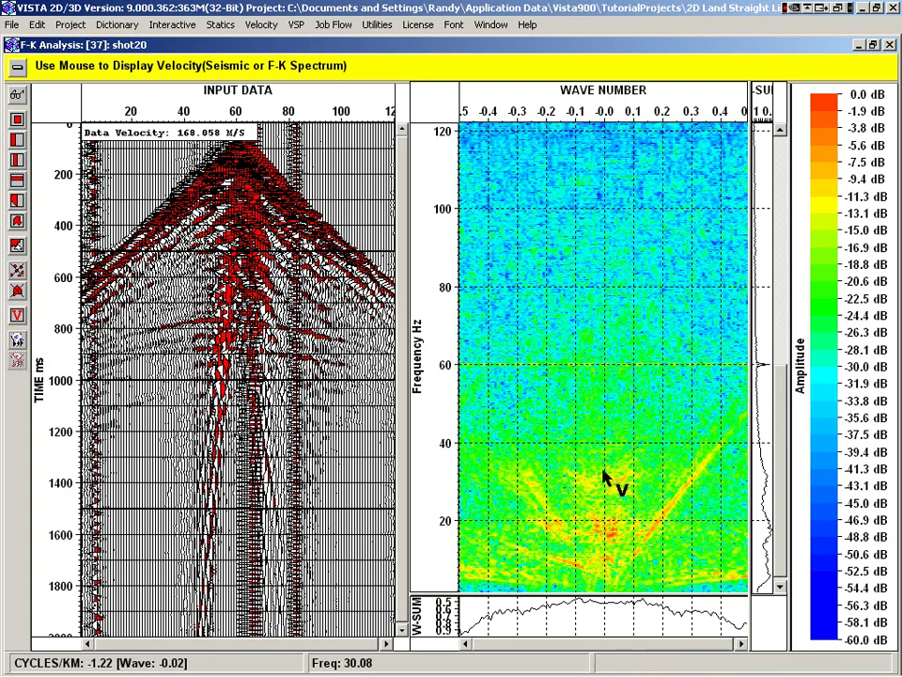
mouse_move(94, 202)
left_mouse_down()
mouse_move(155, 141)
mouse_move(94, 202)
left_mouse_up()
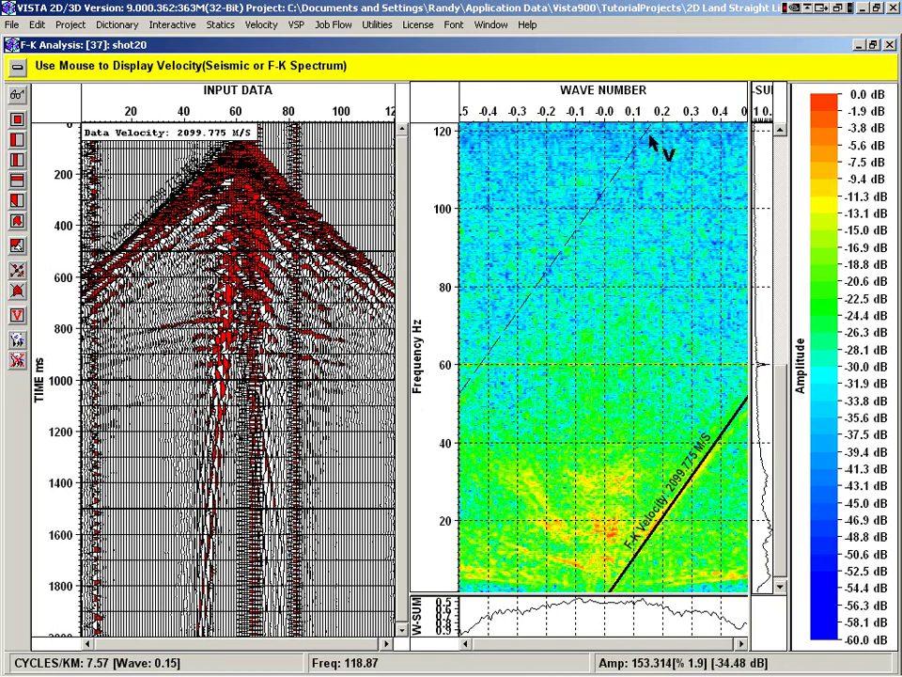
left_click(17, 360)
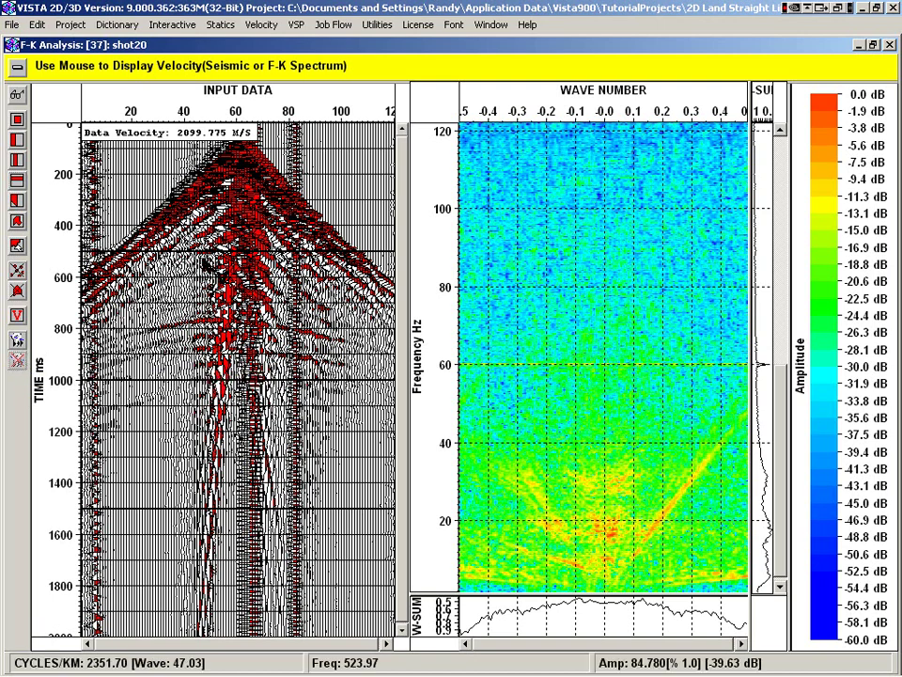
Step: Define an F-K velocity fan filter from 2000 to 2500 m/s without restricting the lower or upper frequency
left_click(17, 317)
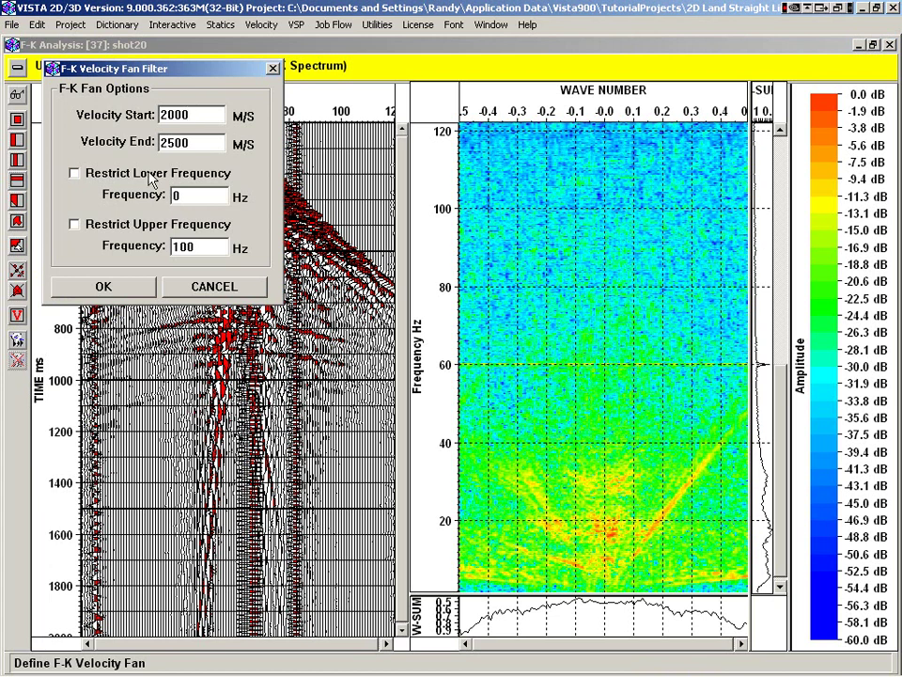
left_click(103, 287)
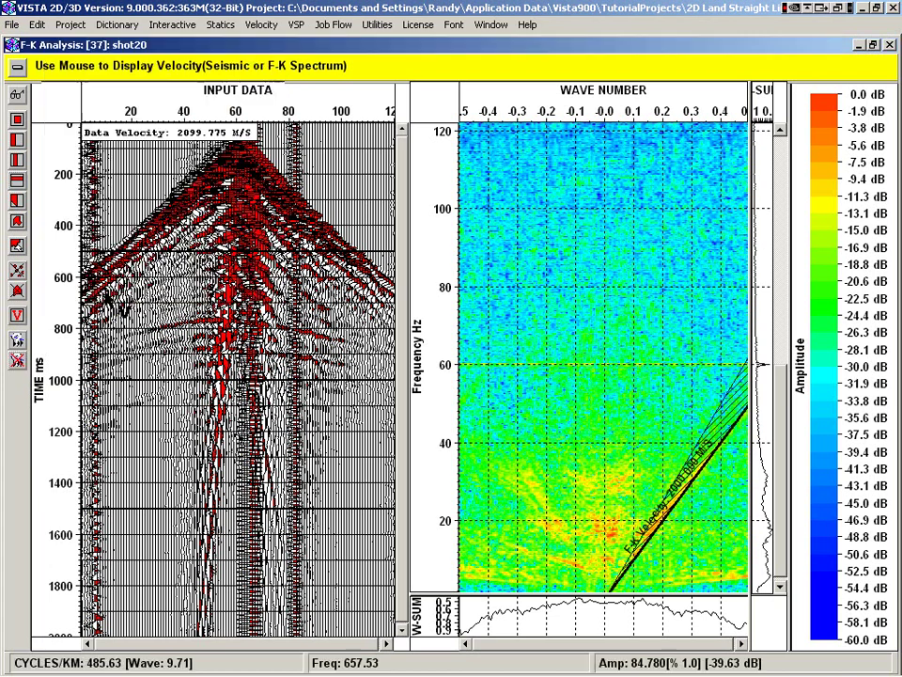
Step: Clear the velocity line, delete the velocity fan reject zone and end the velocity display mode
left_click(17, 359)
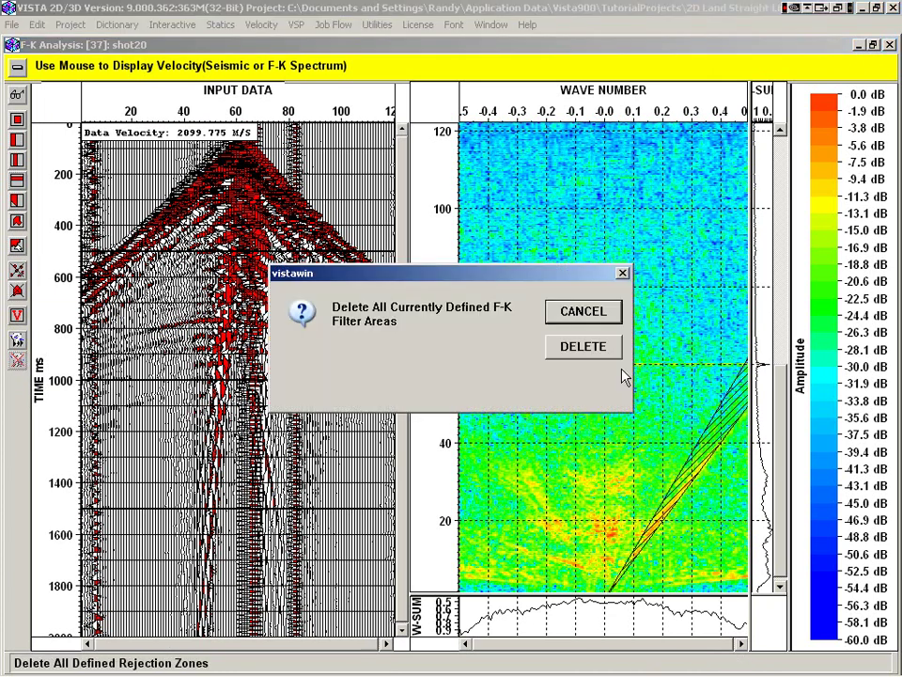
left_click(558, 347)
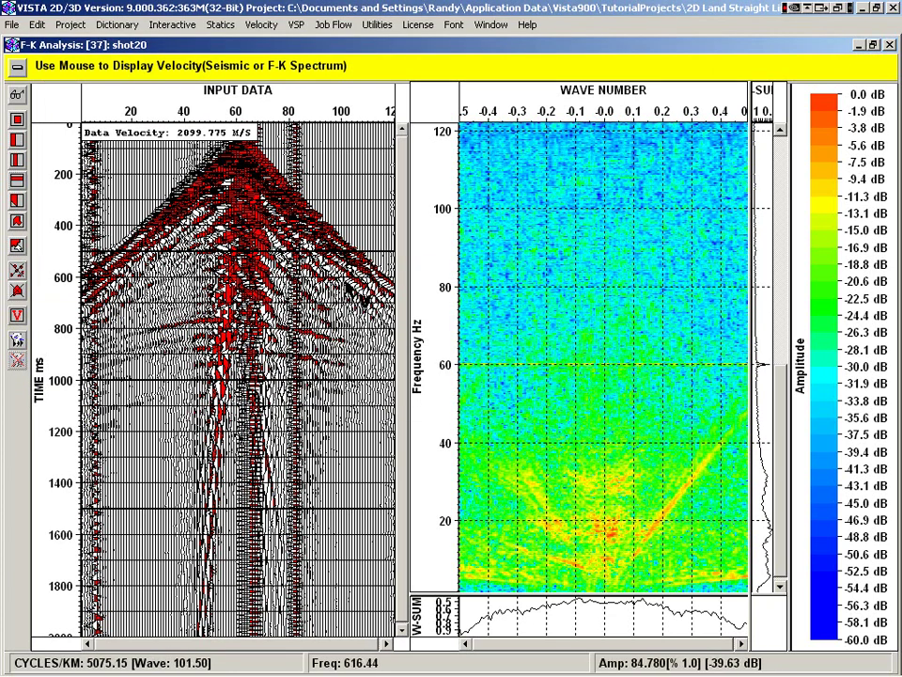
left_click(17, 66)
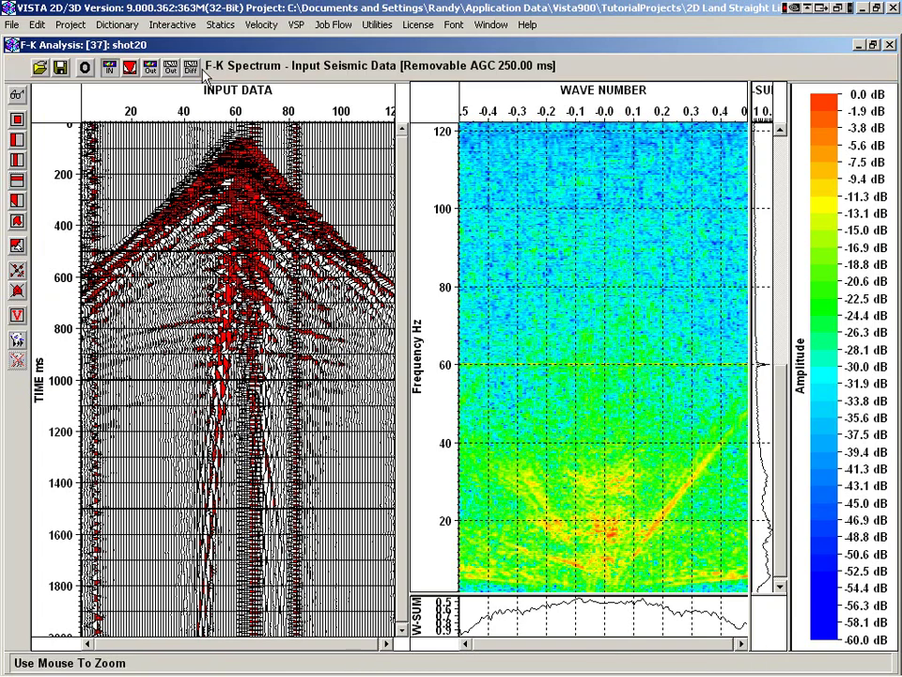
Step: Define two pie-shaped reject zones over the low-velocity dips, one on the negative and one on the positive wave-number side of the F-K spectrum
left_click(17, 200)
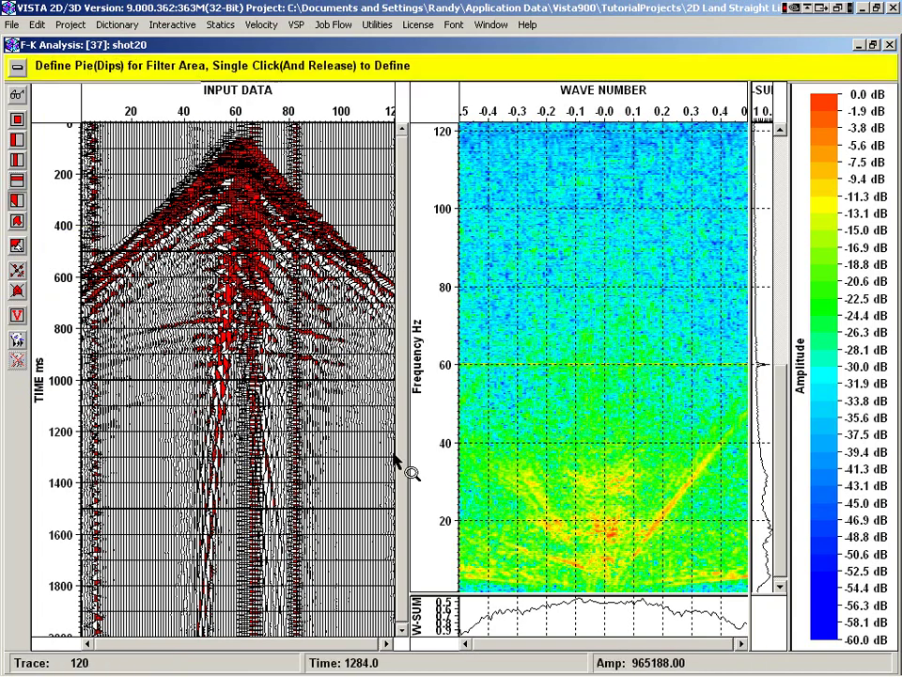
left_click(572, 574)
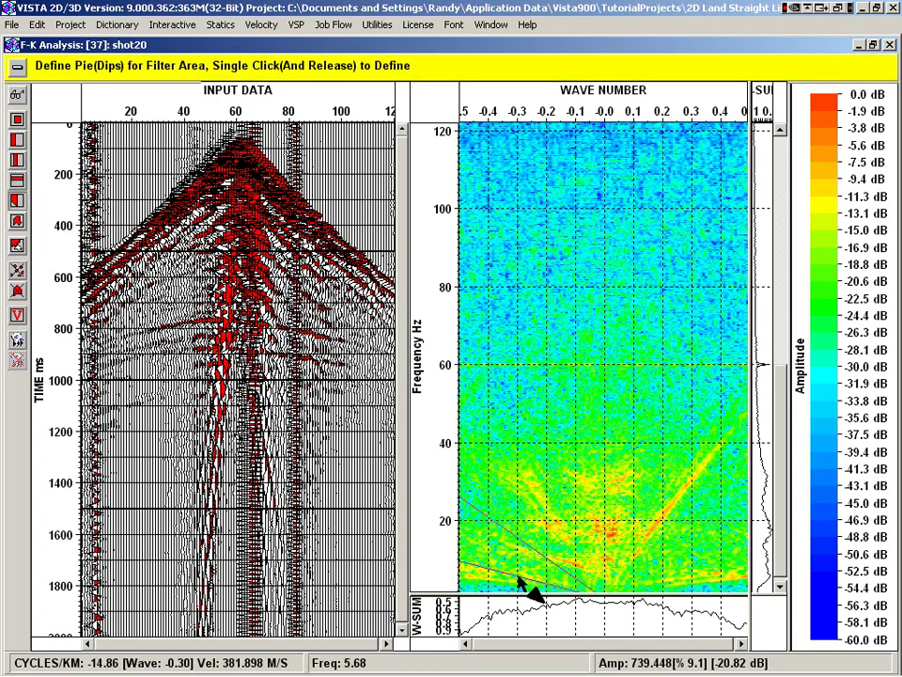
left_click(521, 587)
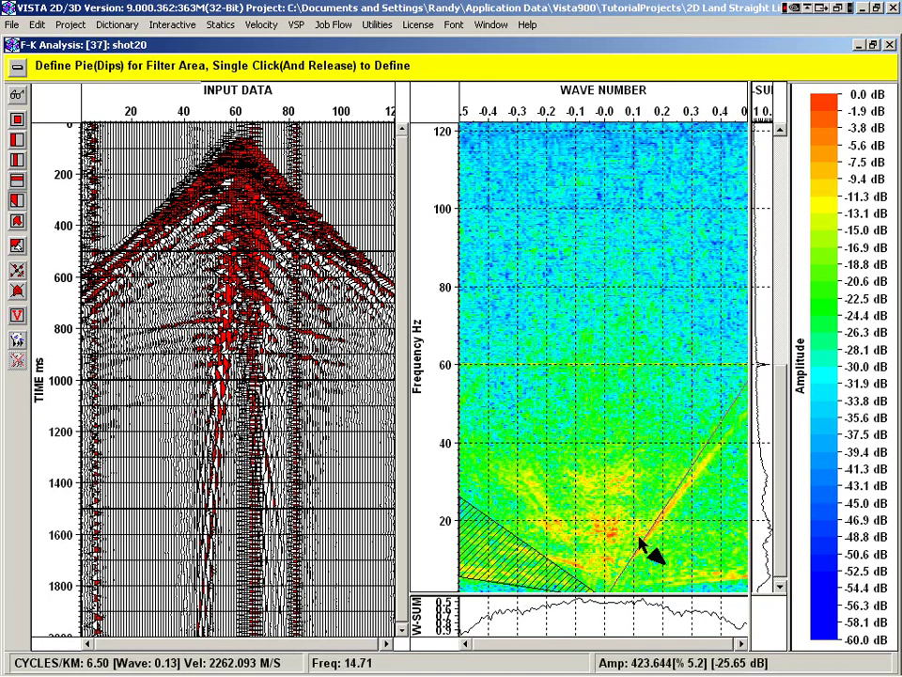
left_click(693, 587)
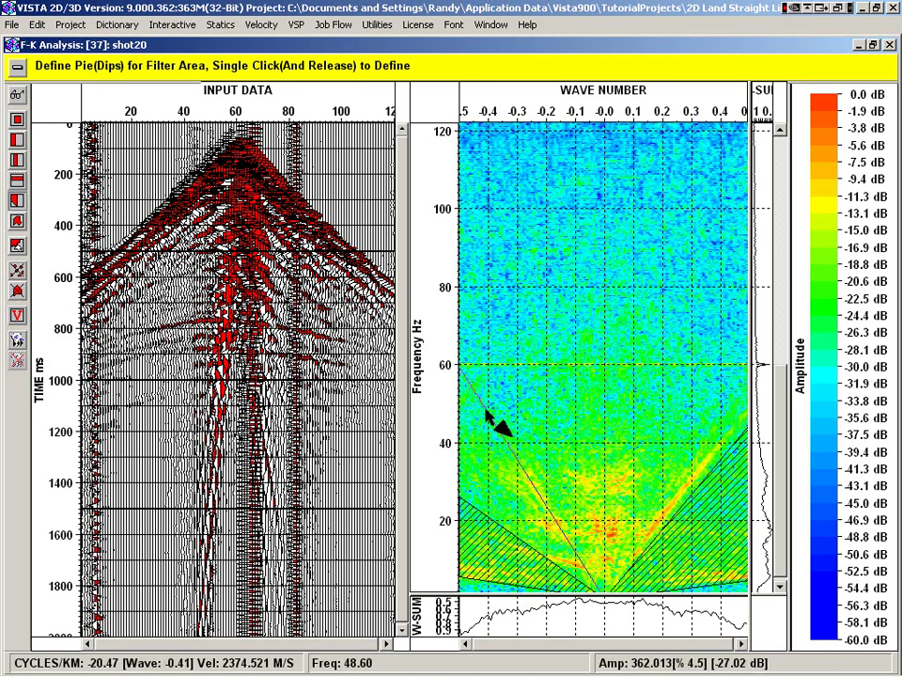
right_click(497, 423)
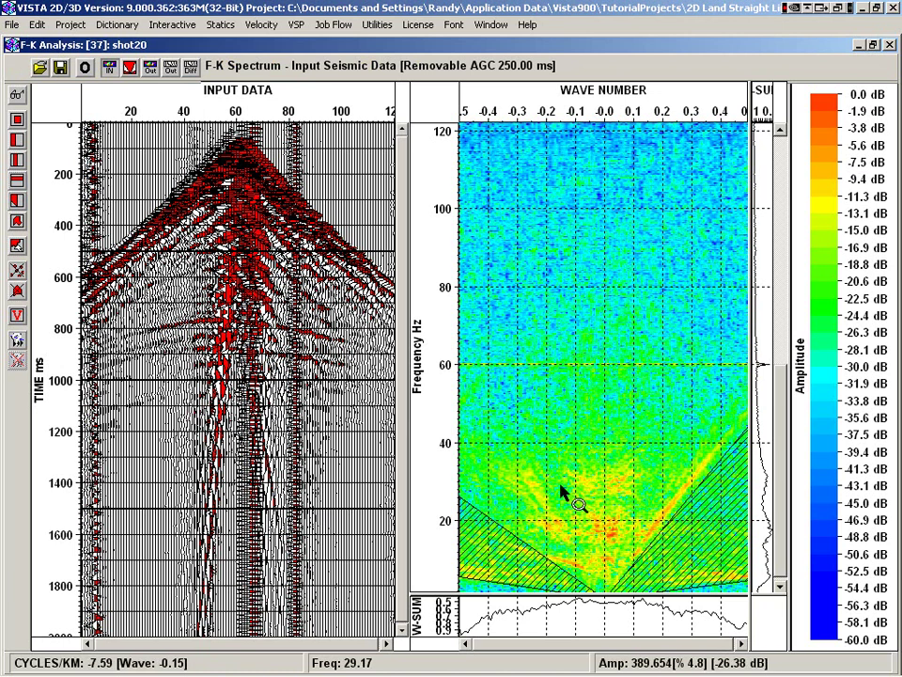
Step: Review the F-K filter display with reject zones, the filtered spectrum, the filtered output seismic and the difference from the input
left_click(129, 68)
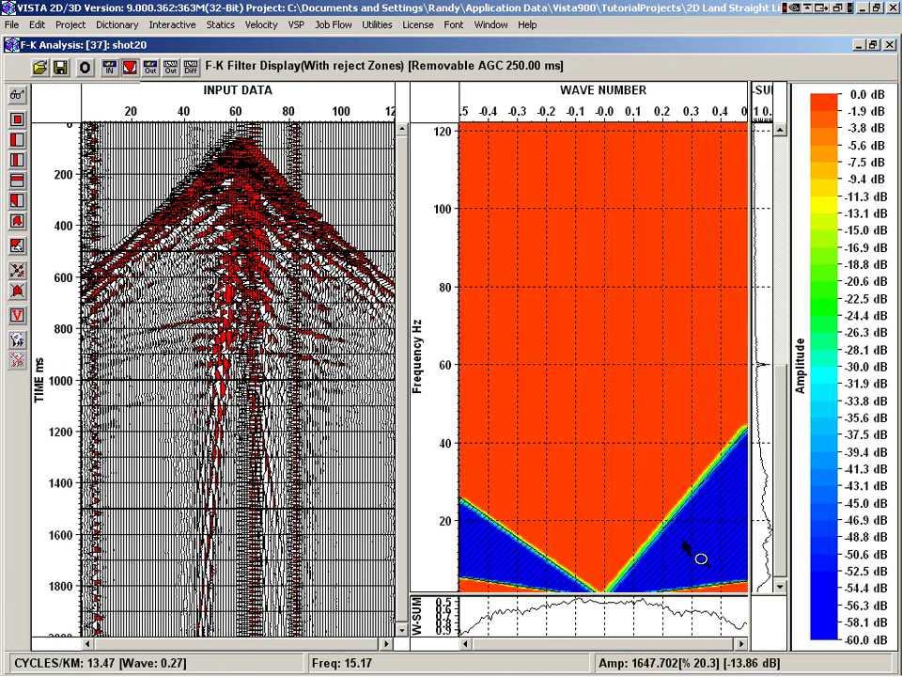
left_click(150, 70)
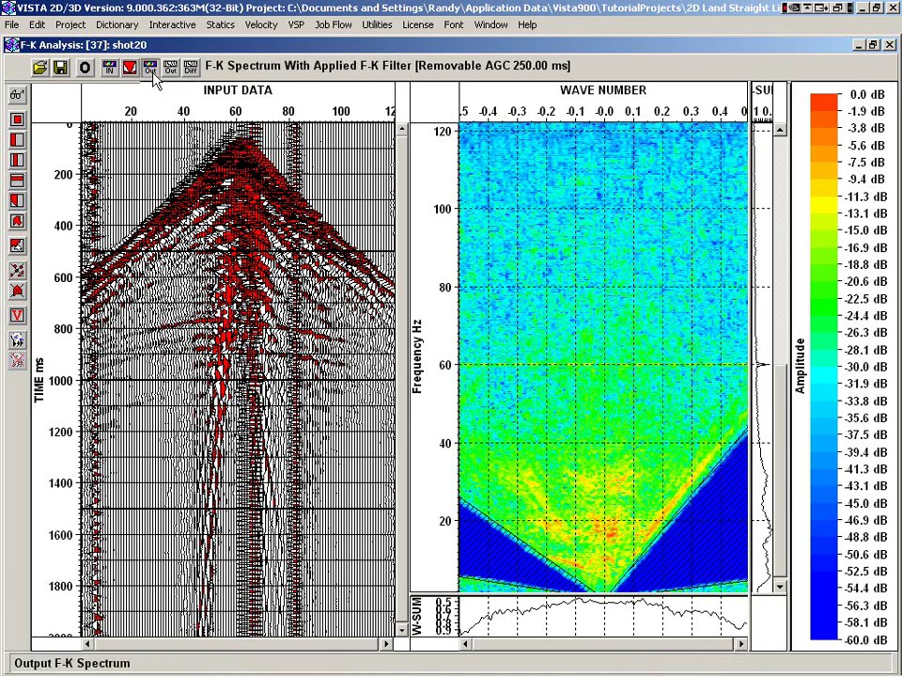
left_click(170, 69)
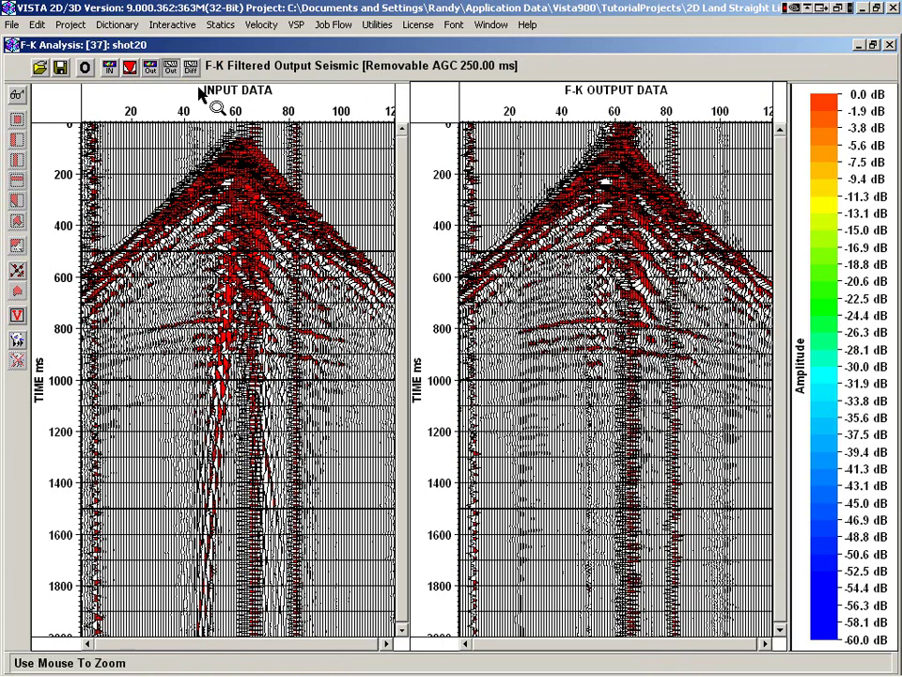
left_click(191, 68)
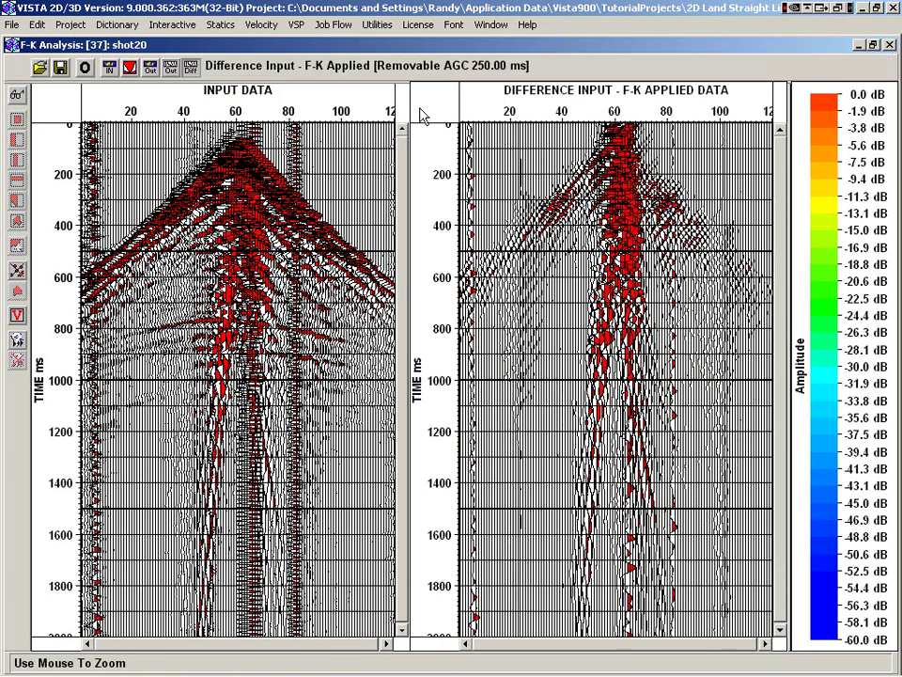